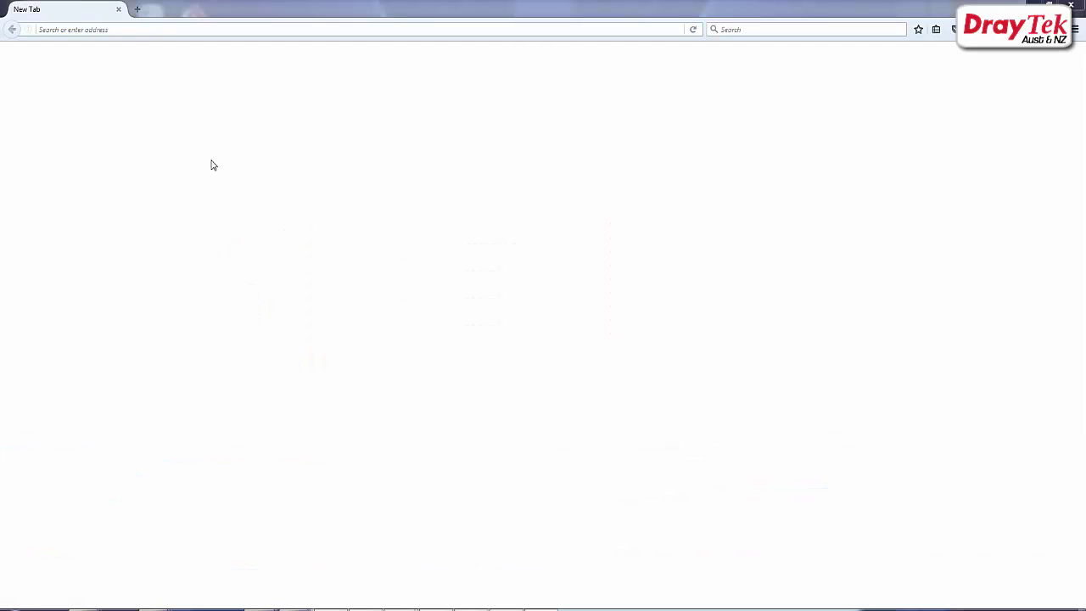
Step: Sign in to the Vigor2860 at 192.168.21.1 with the administrator username and password
click(147, 30)
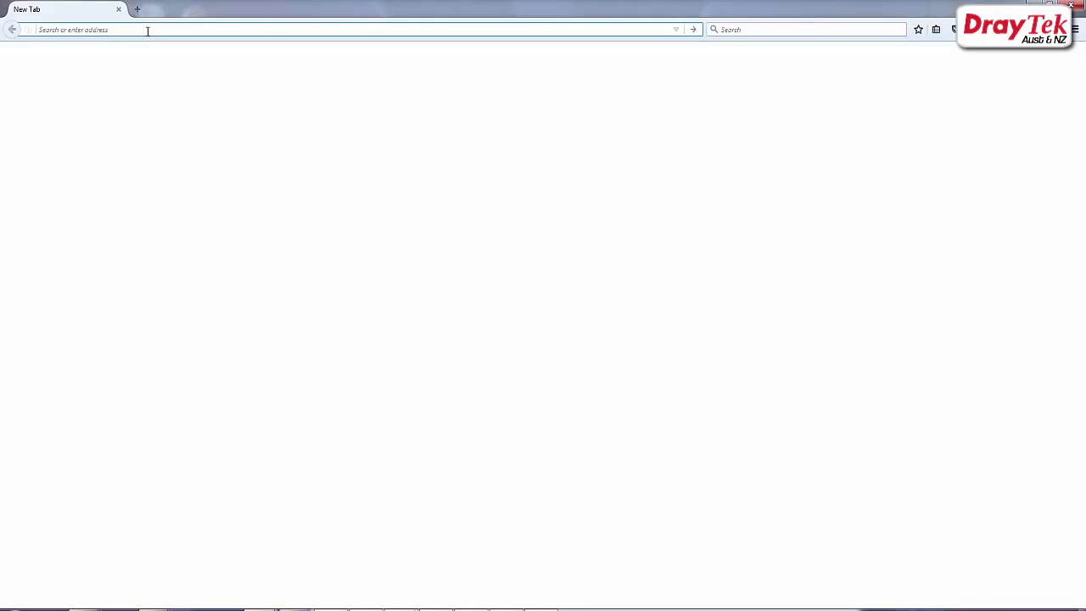
text(192.168)
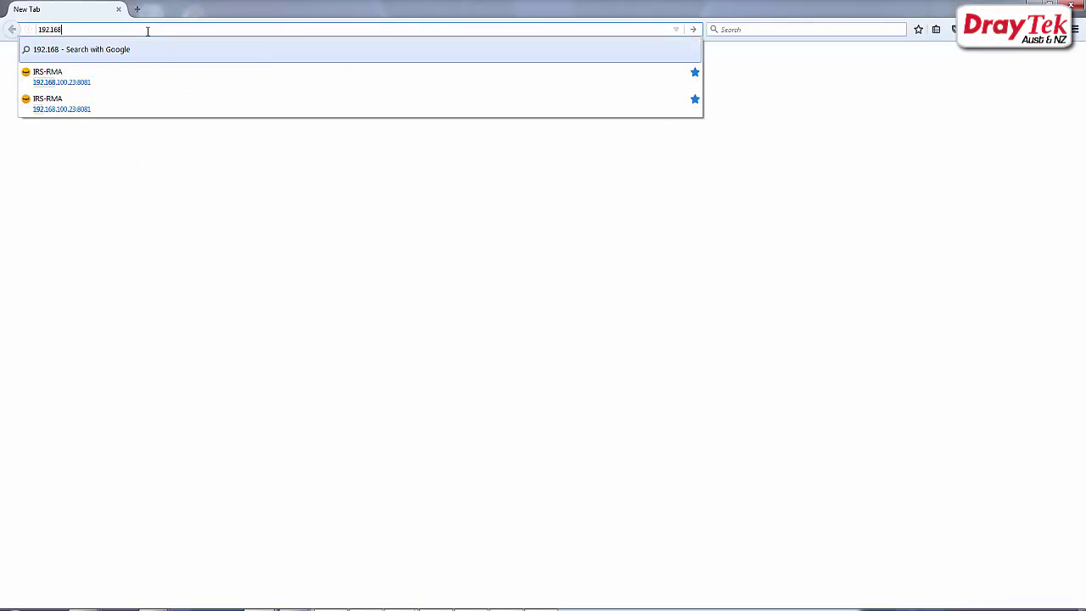
text(.21.1)
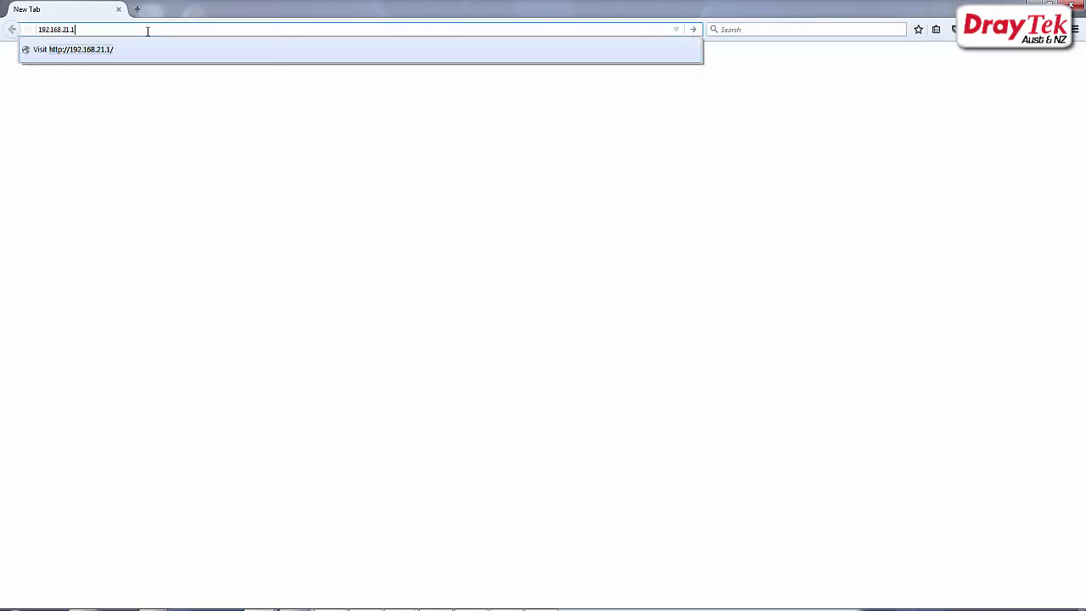
key(Return)
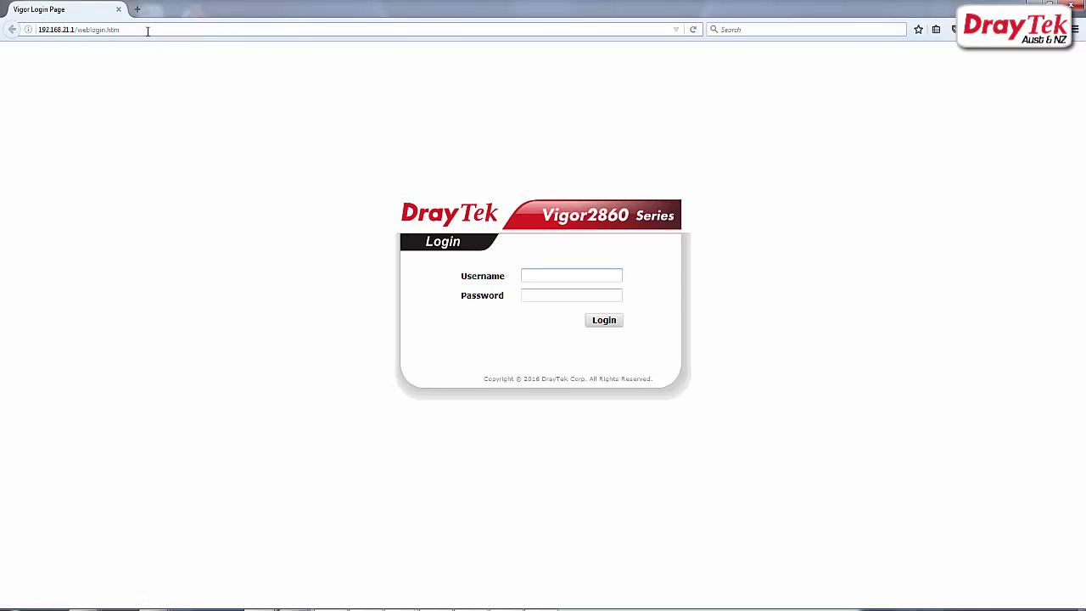
text(admin)
key(Tab)
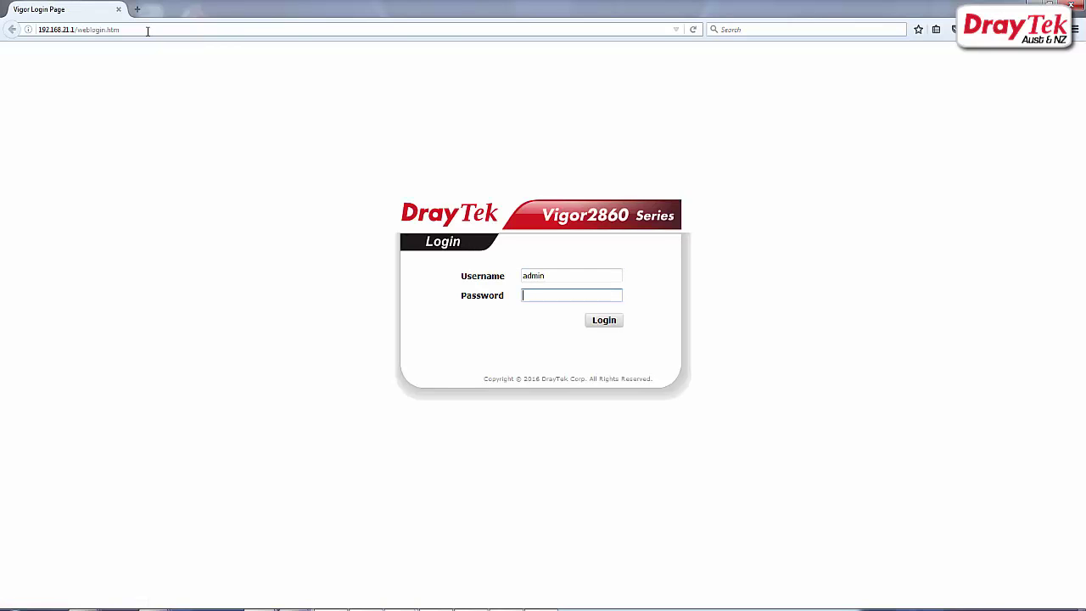
text(admin)
click(604, 324)
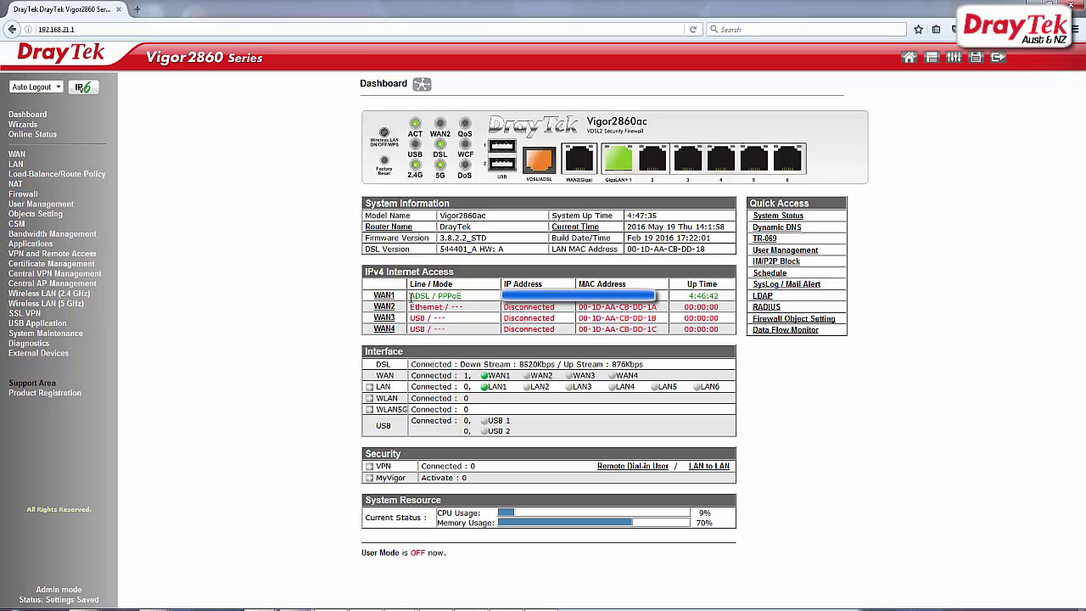
Step: Check the WAN1 status row, then go to VPN and Remote Access > LAN to LAN
drag(411, 296, 463, 298)
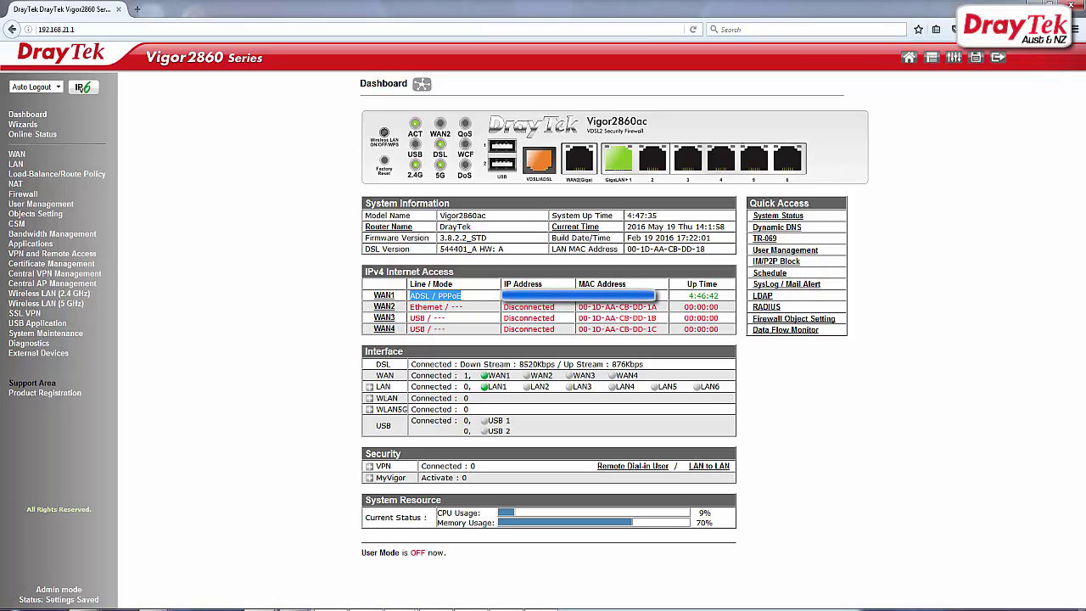
drag(666, 301, 720, 295)
click(188, 268)
click(74, 256)
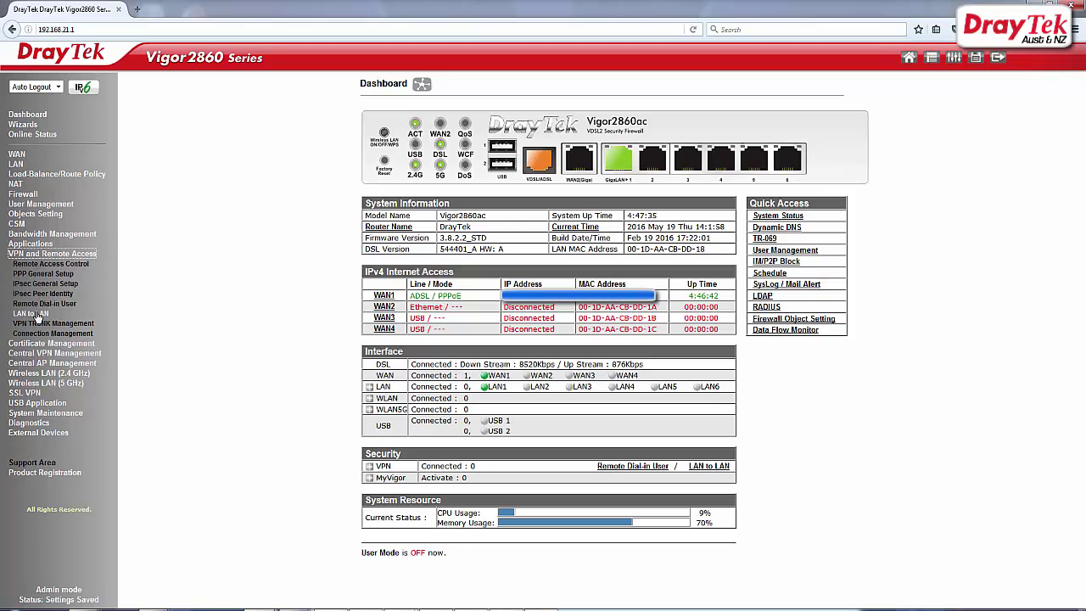
click(38, 314)
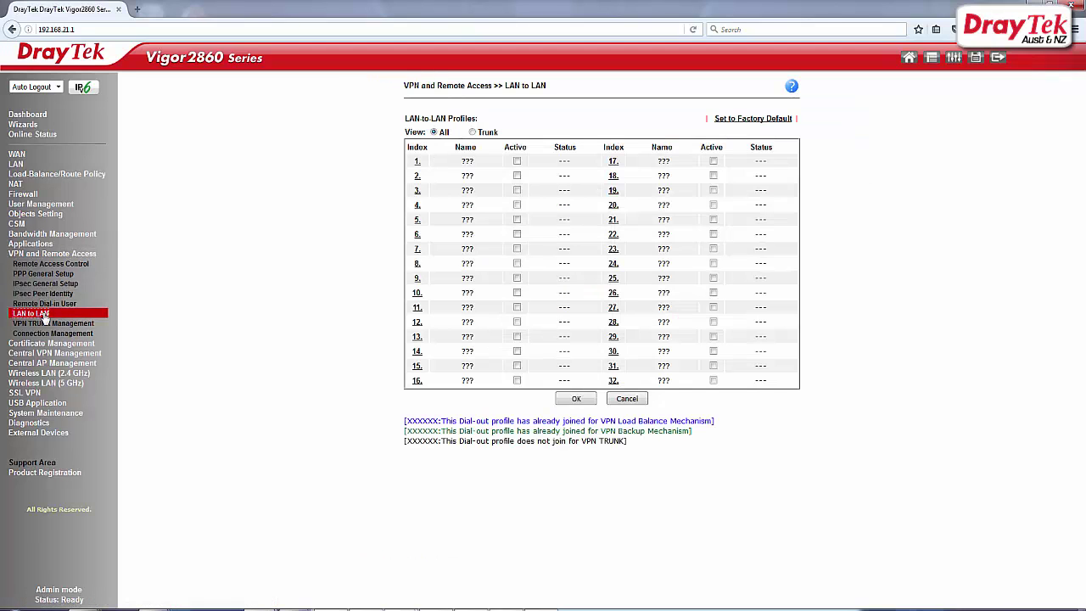
Step: Name LAN-to-LAN profile 1 'IPsec_VPN', enable it, and set call direction to Dial-in
click(416, 162)
drag(521, 141, 494, 140)
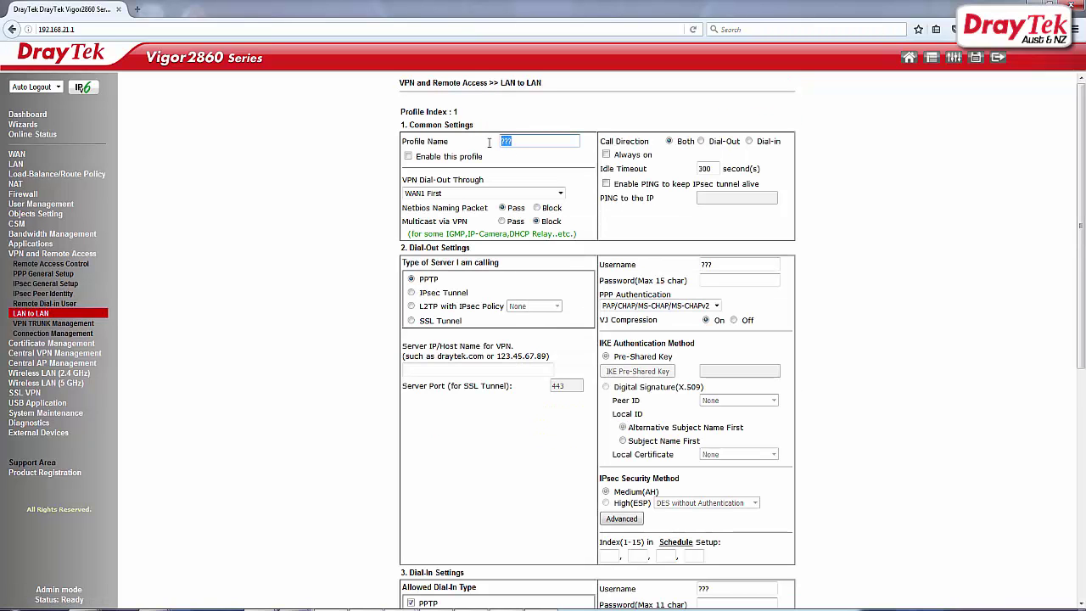
text(IPsec_VPN)
click(408, 156)
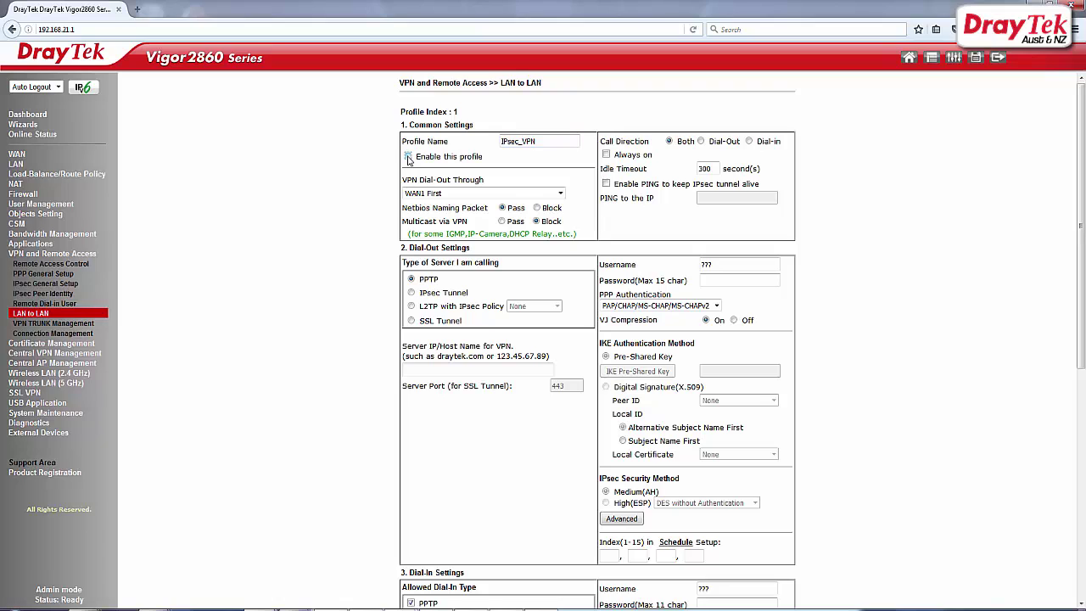
click(749, 142)
scroll(596, 225, down, 3)
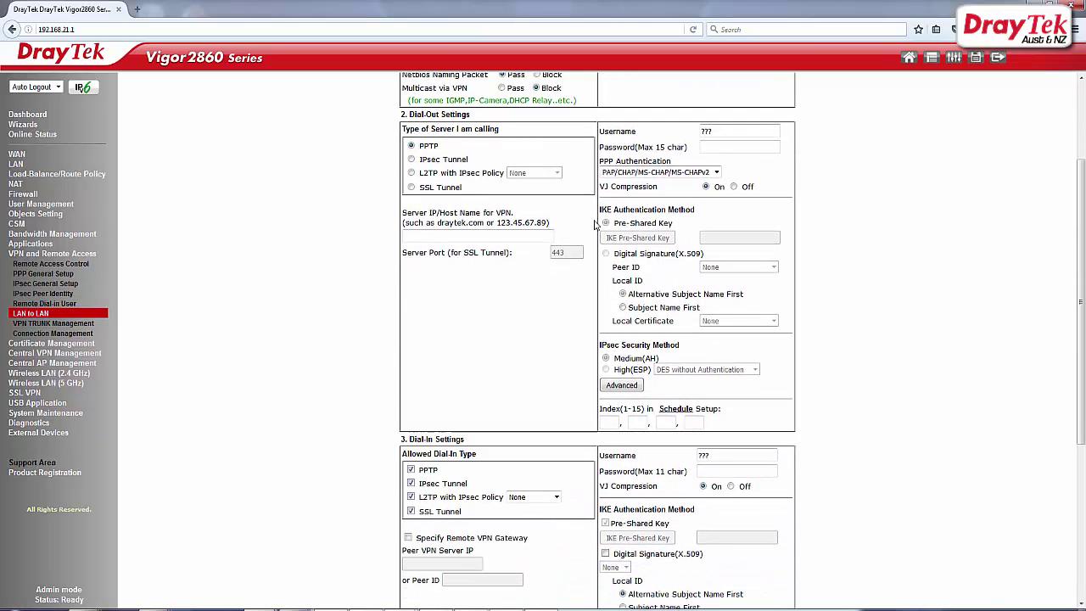
scroll(596, 225, down, 4)
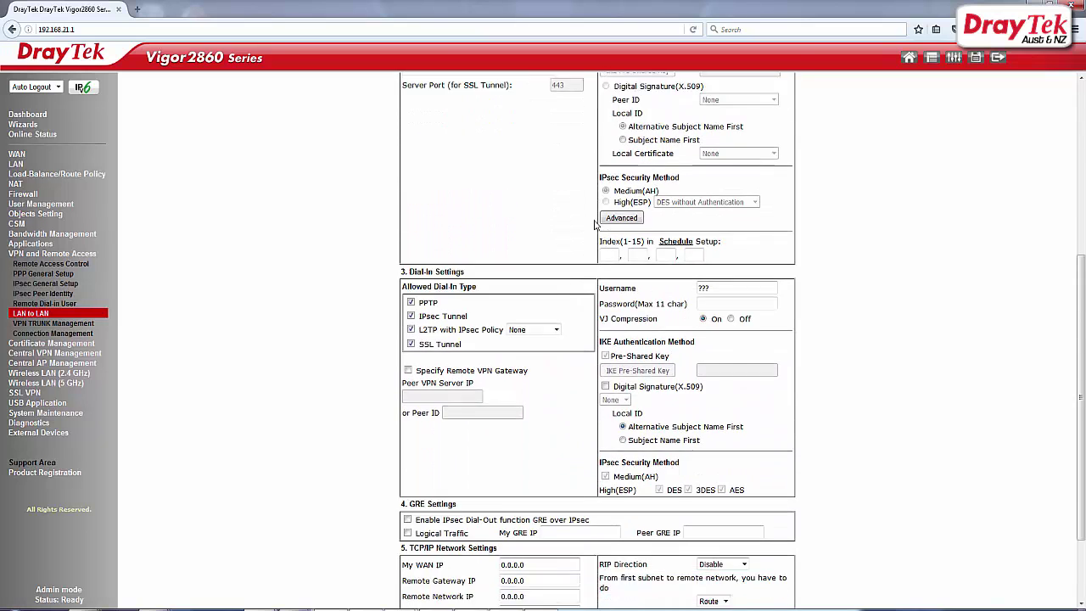
Step: Allow only IPsec Tunnel dial-in and require a specified remote VPN gateway
scroll(596, 225, down, 2)
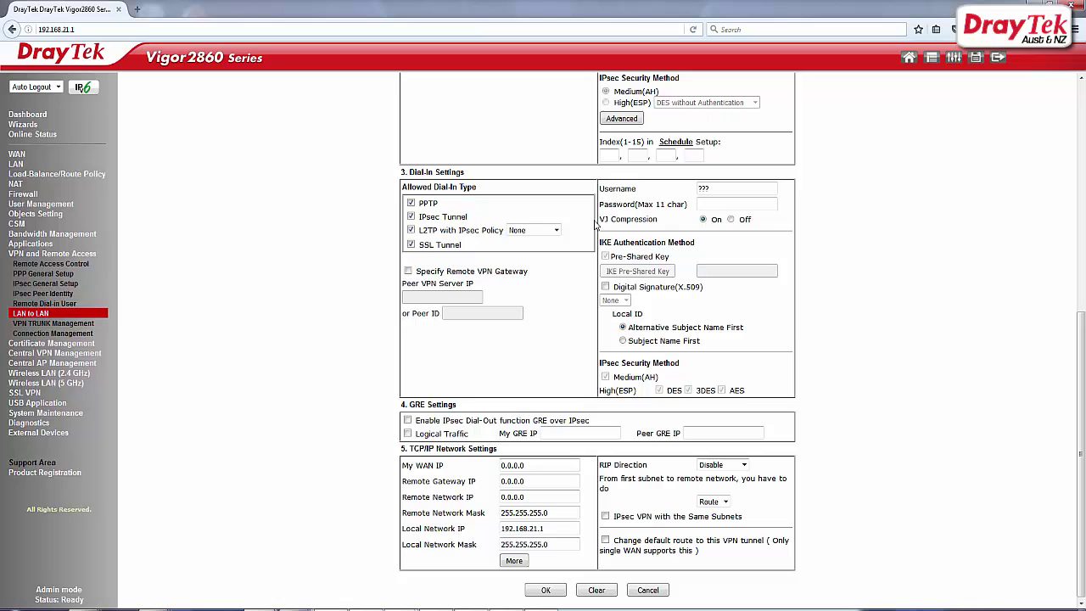
click(411, 204)
click(410, 230)
click(411, 244)
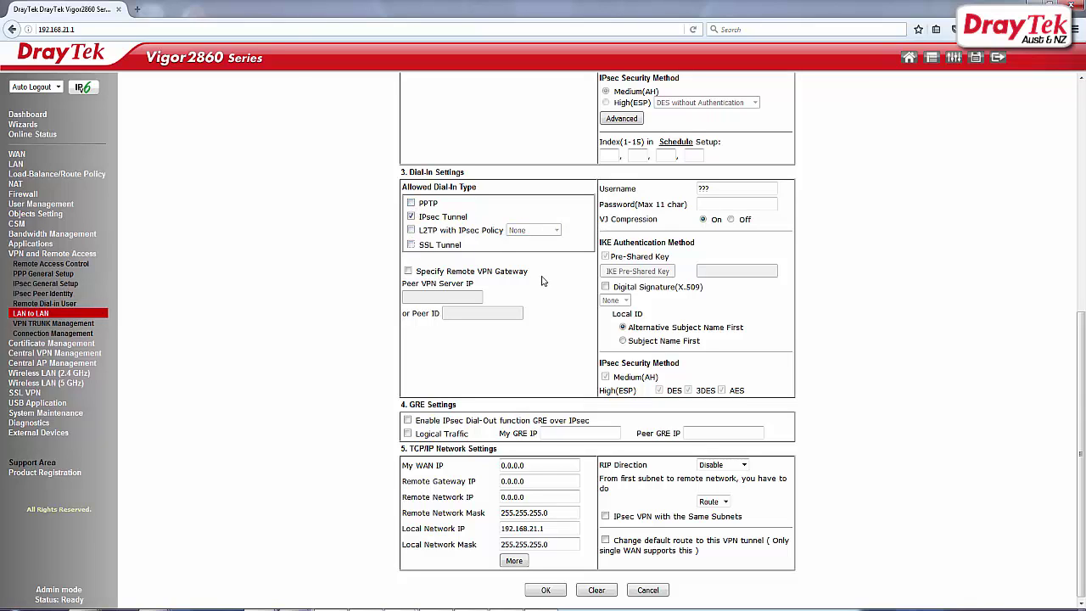
click(408, 271)
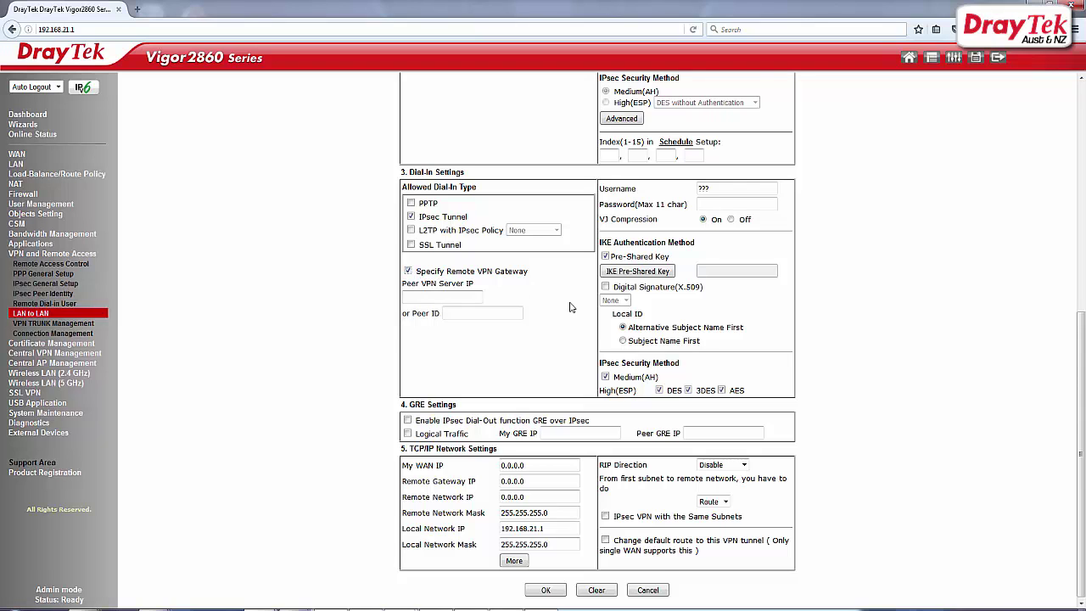
Step: Enter and confirm the IKE pre-shared key
click(634, 273)
click(559, 134)
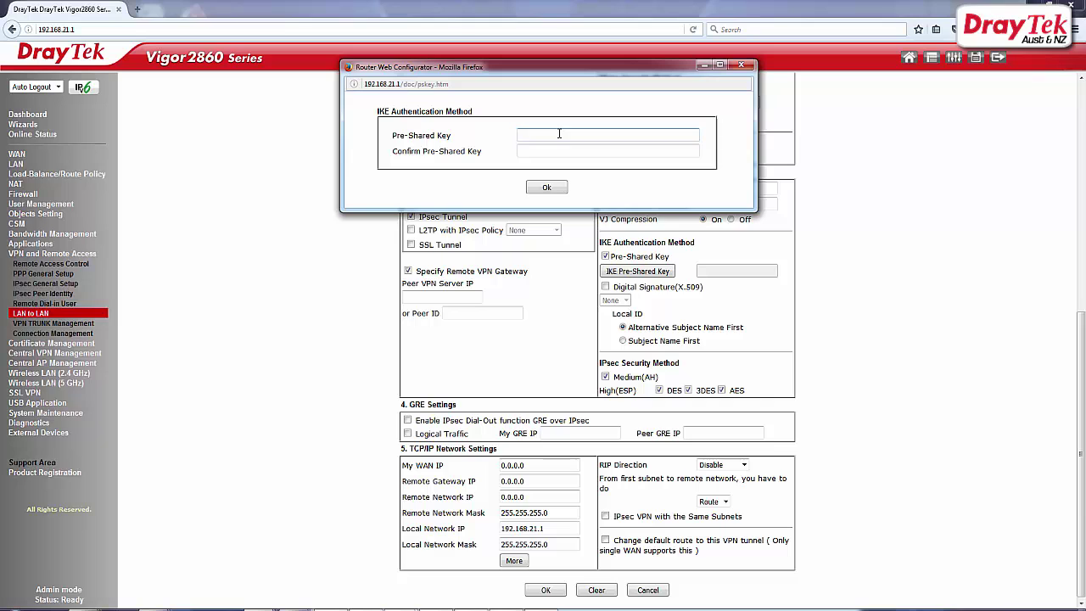
text(1234)
key(Tab)
text(1234)
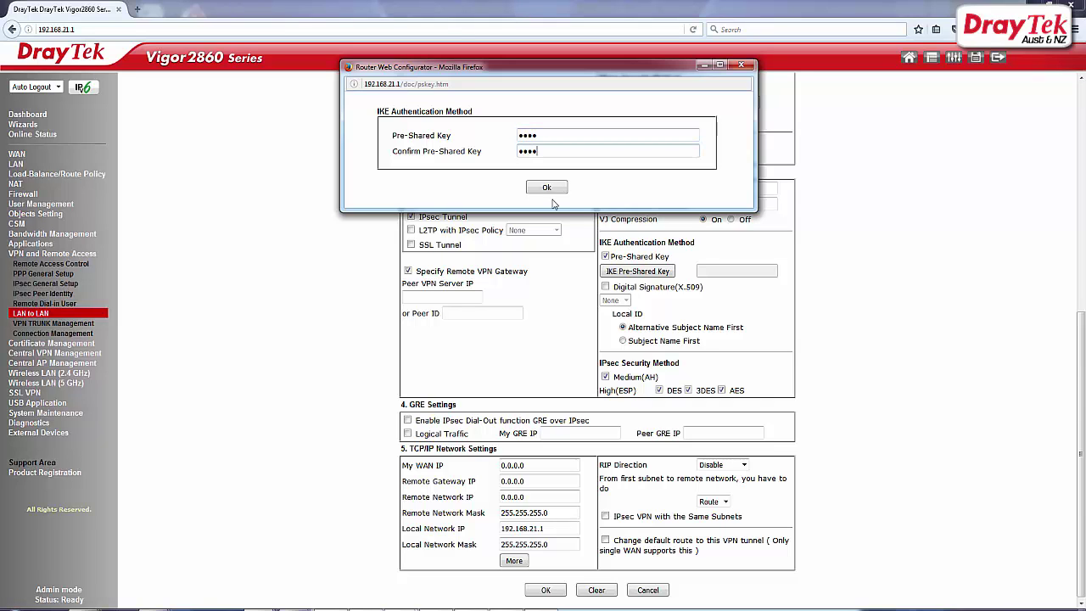
click(550, 188)
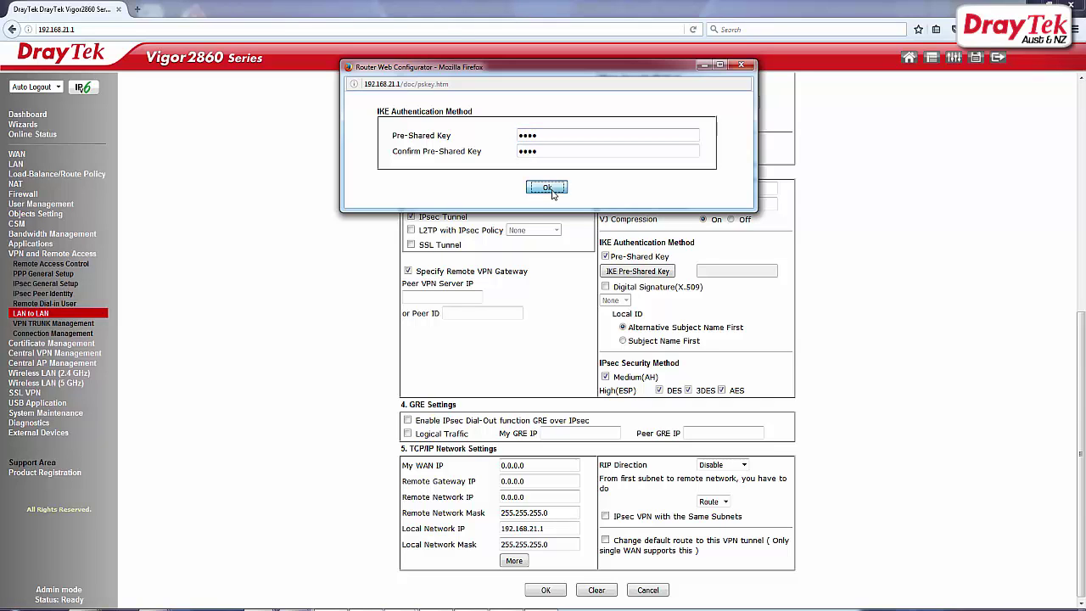
Step: Set the peer's e-mail address as Peer ID and remote network IP to 192.168.1.1, then save
click(481, 311)
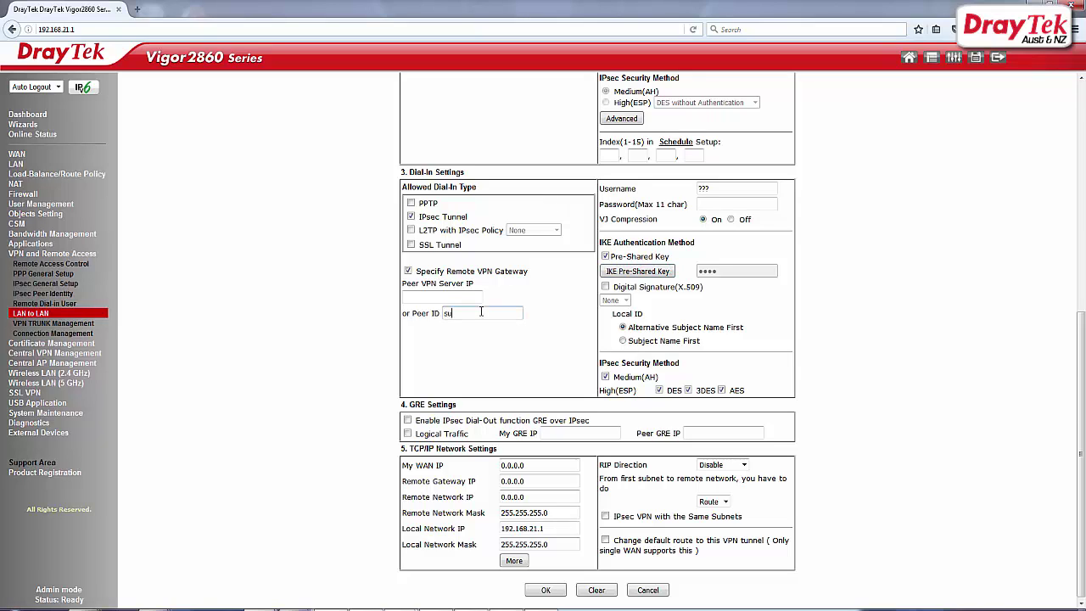
click(537, 498)
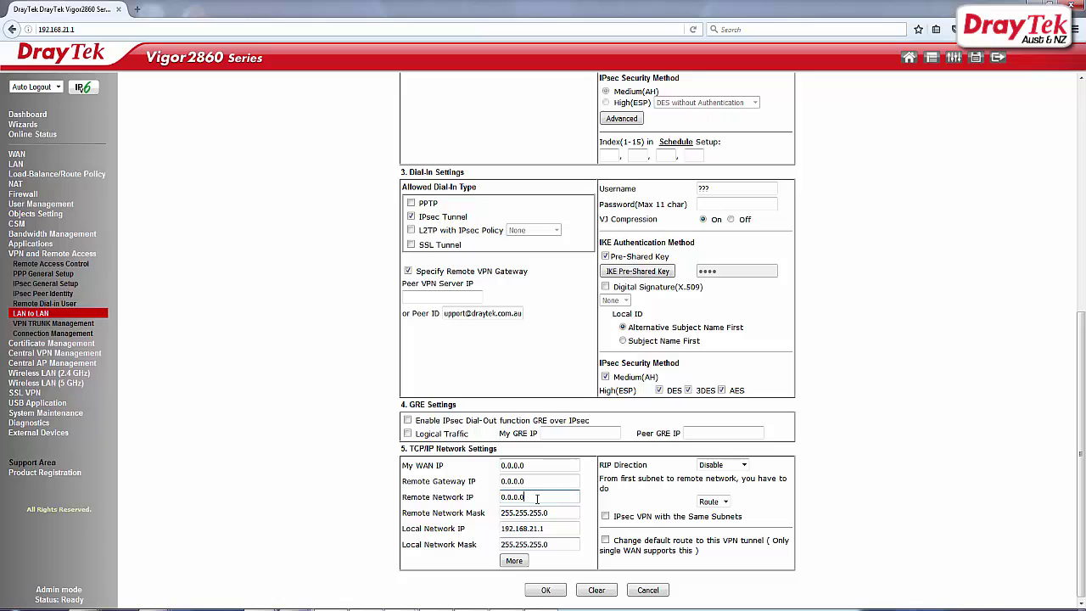
drag(537, 498, 495, 499)
text(192.168)
text(.)
text(1.1)
click(558, 592)
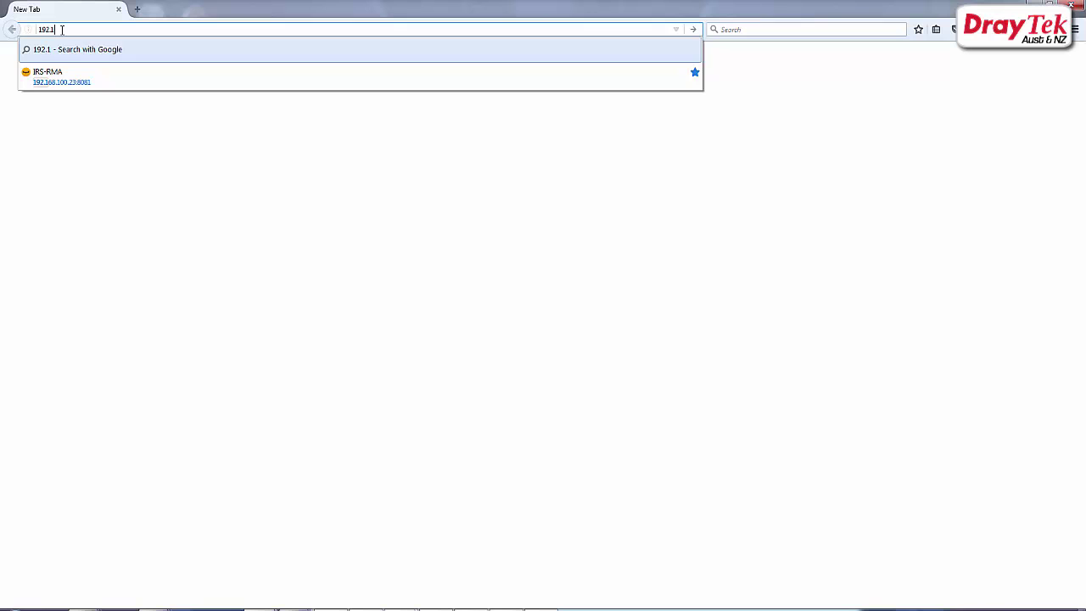
Step: Open the Vigor3900 at 192.168.1.1 and log in with the administrator credentials
text(.1.1)
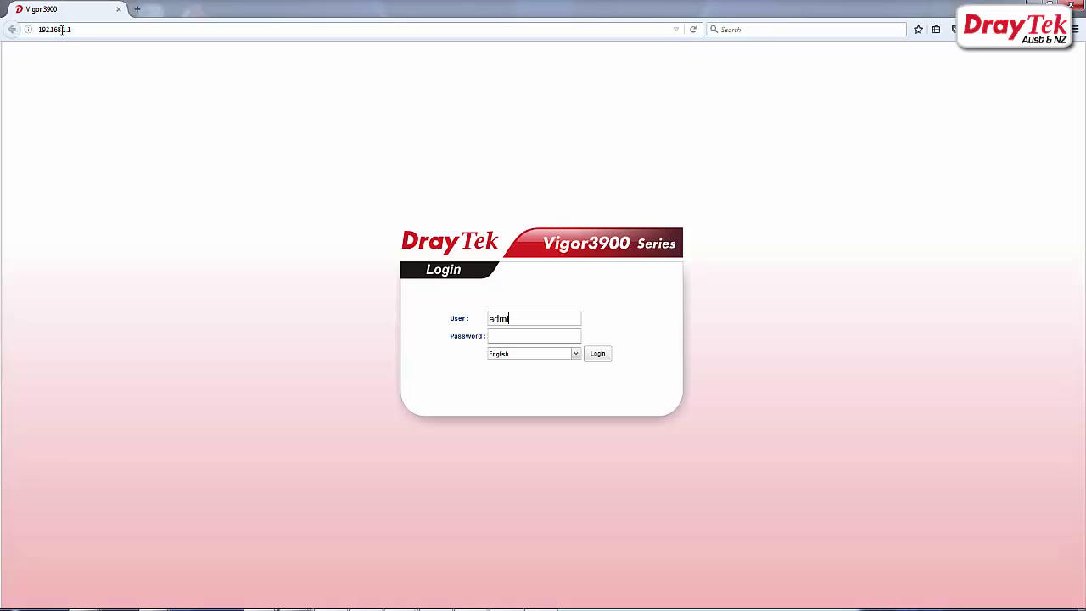
key(Tab)
text(admin)
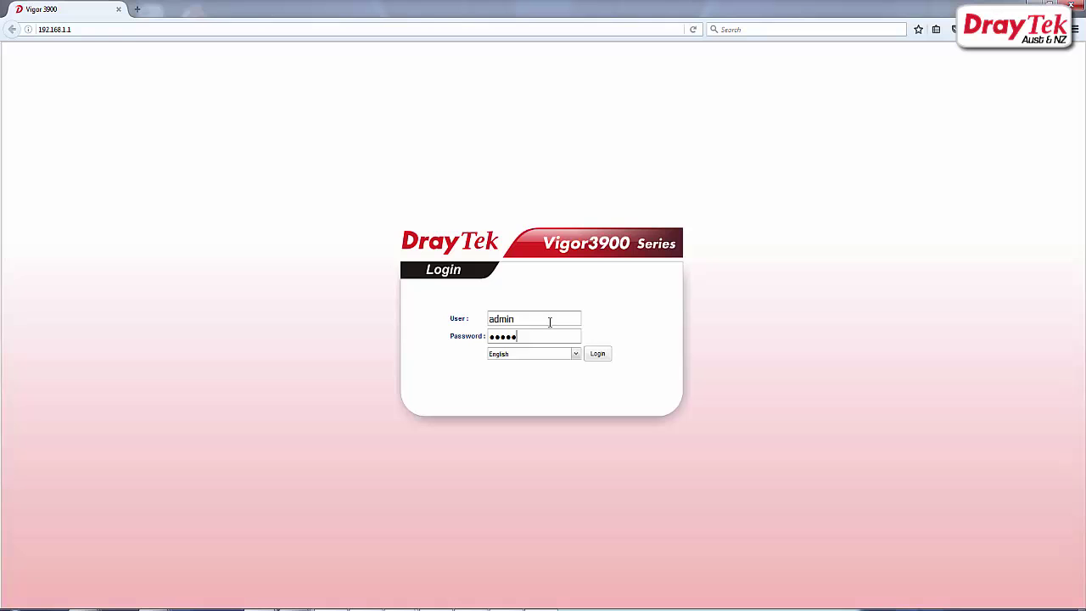
click(597, 354)
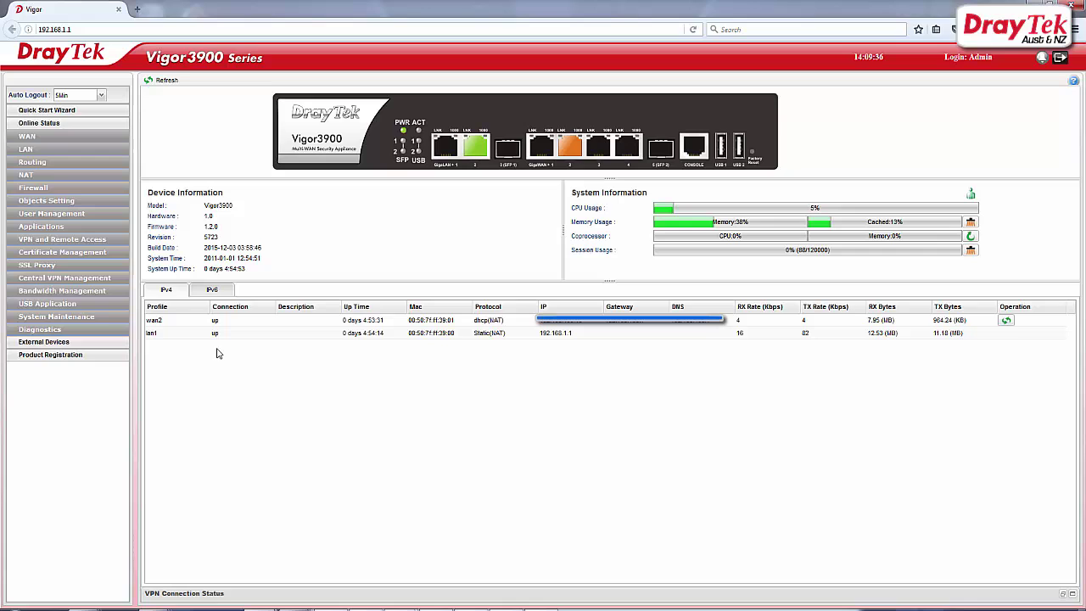
Step: Open VPN and Remote Access > VPN Profiles and start adding a new IPsec profile
click(66, 241)
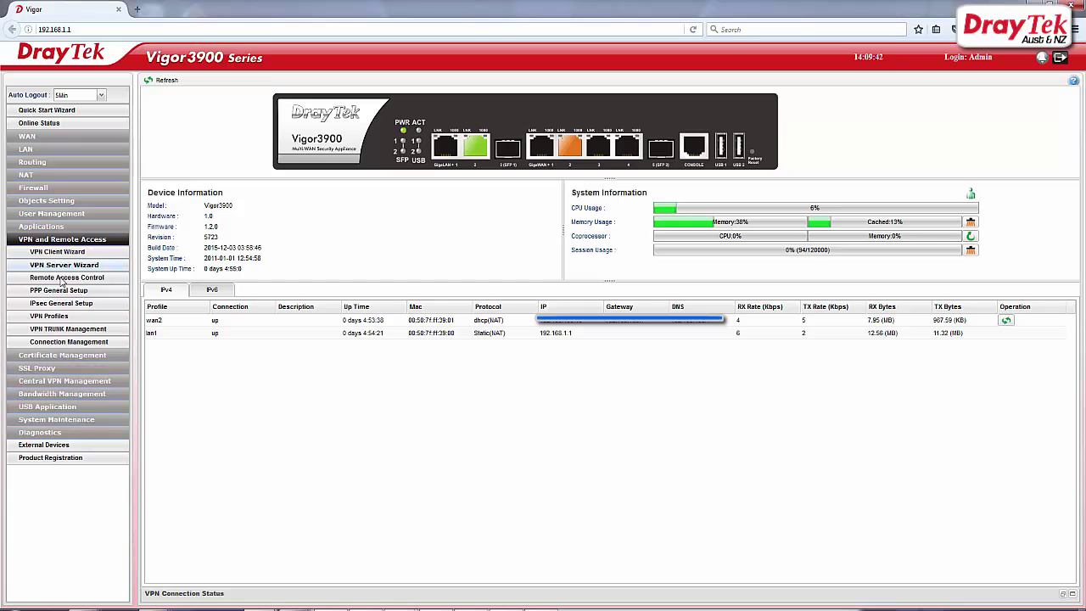
click(60, 317)
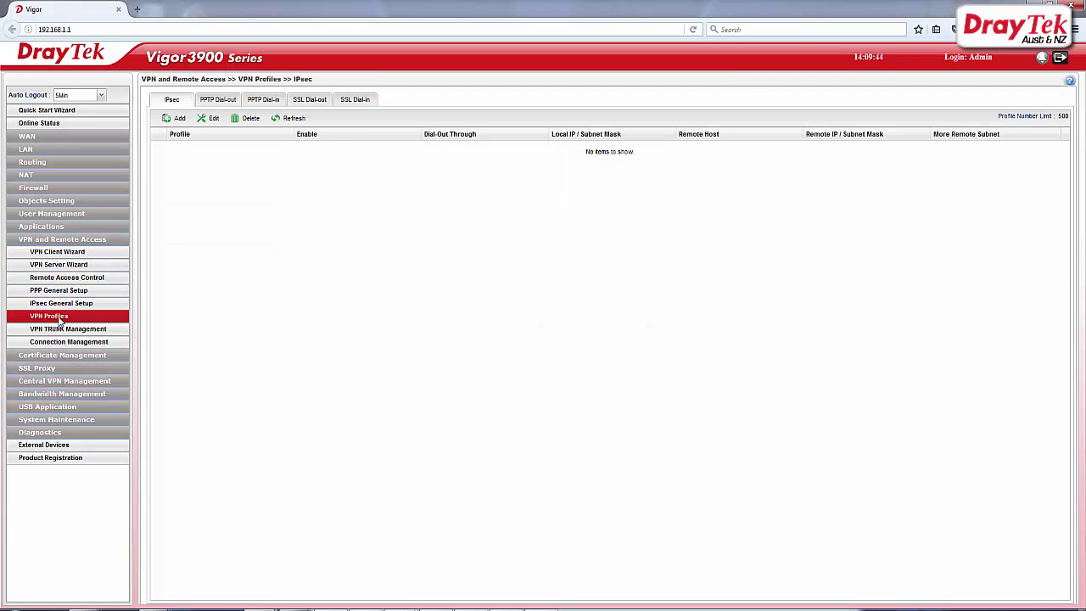
click(178, 118)
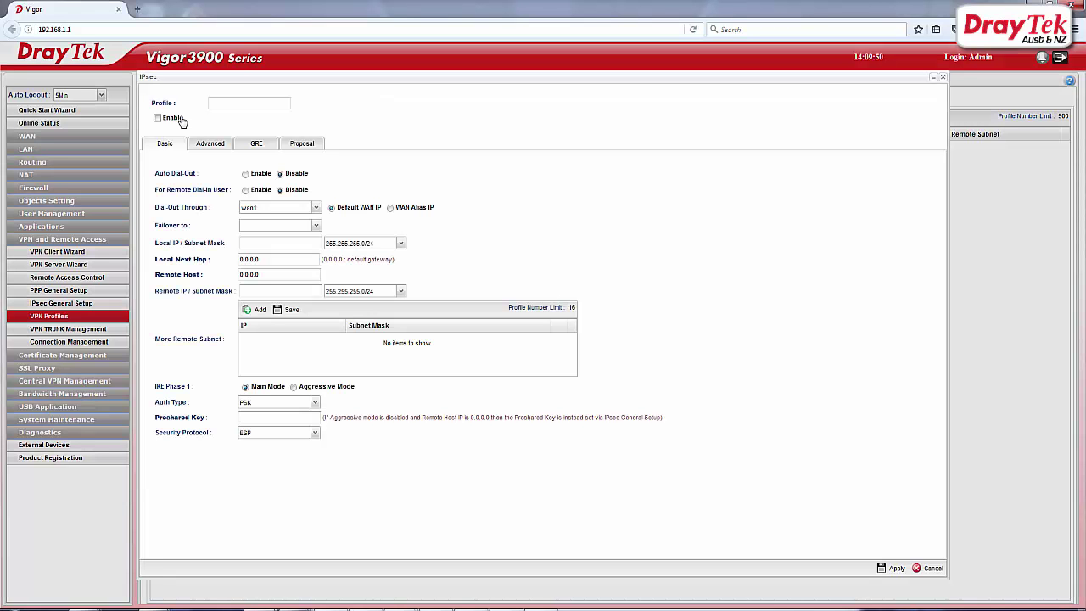
Step: Name the profile 'IPsec_VPN', enable it, and set Auto Dial-Out through wan2
click(226, 103)
double_click(226, 102)
text(N)
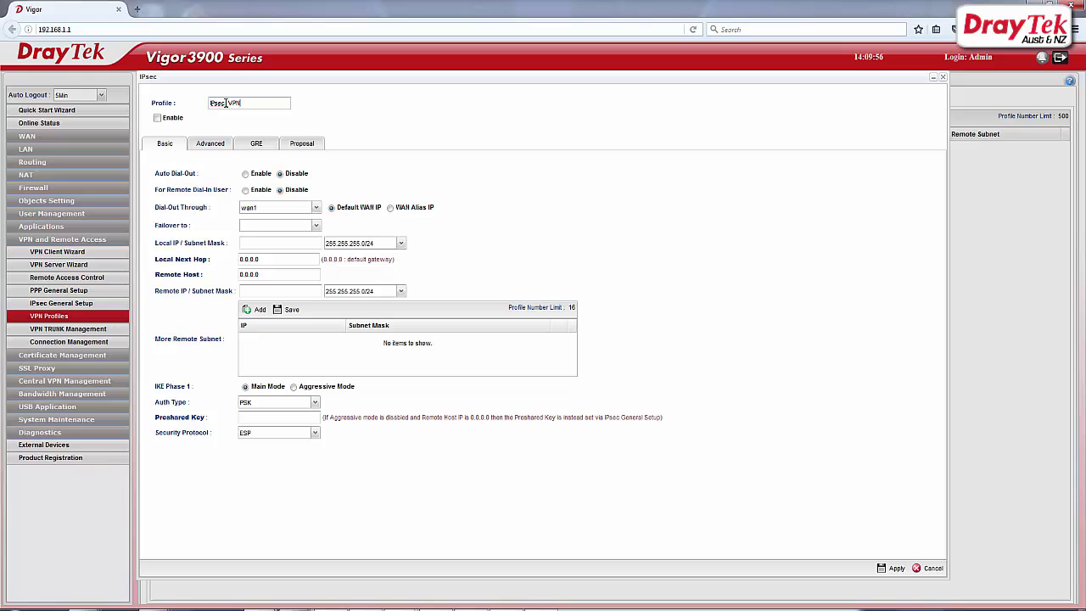
click(156, 119)
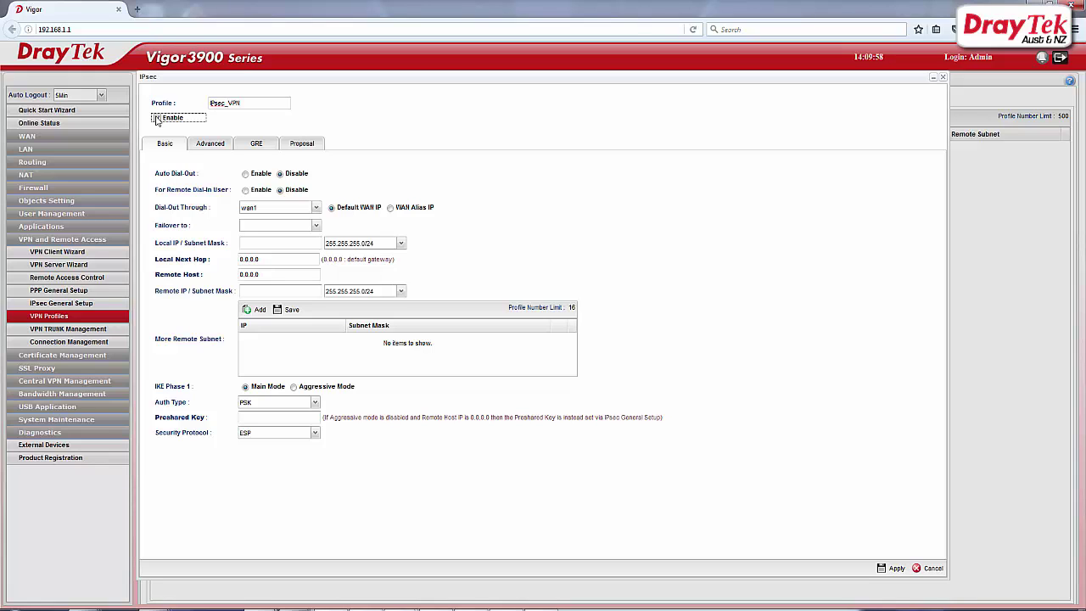
click(246, 174)
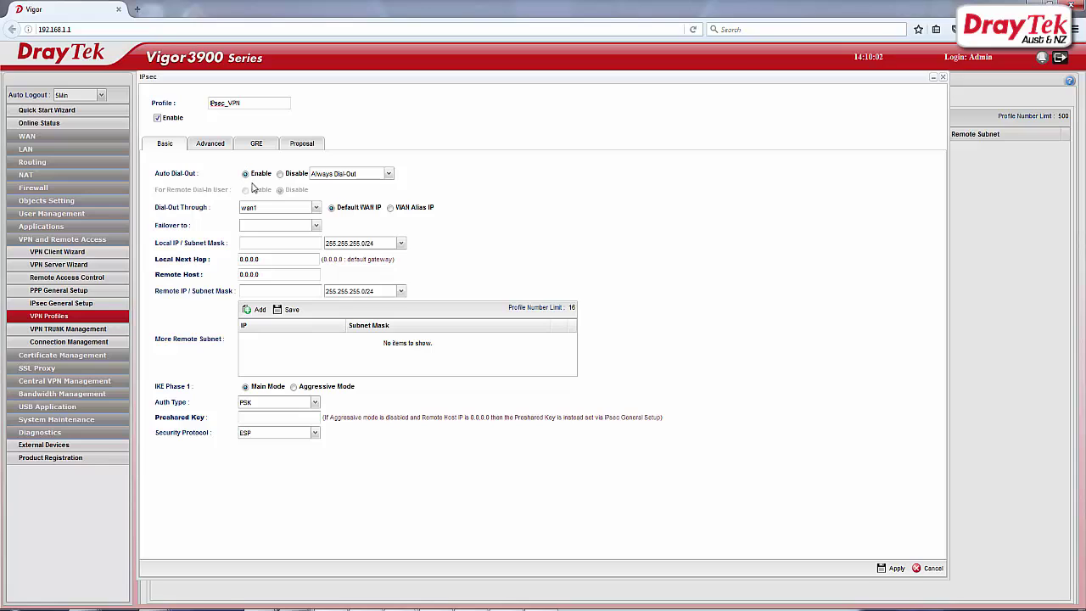
click(316, 209)
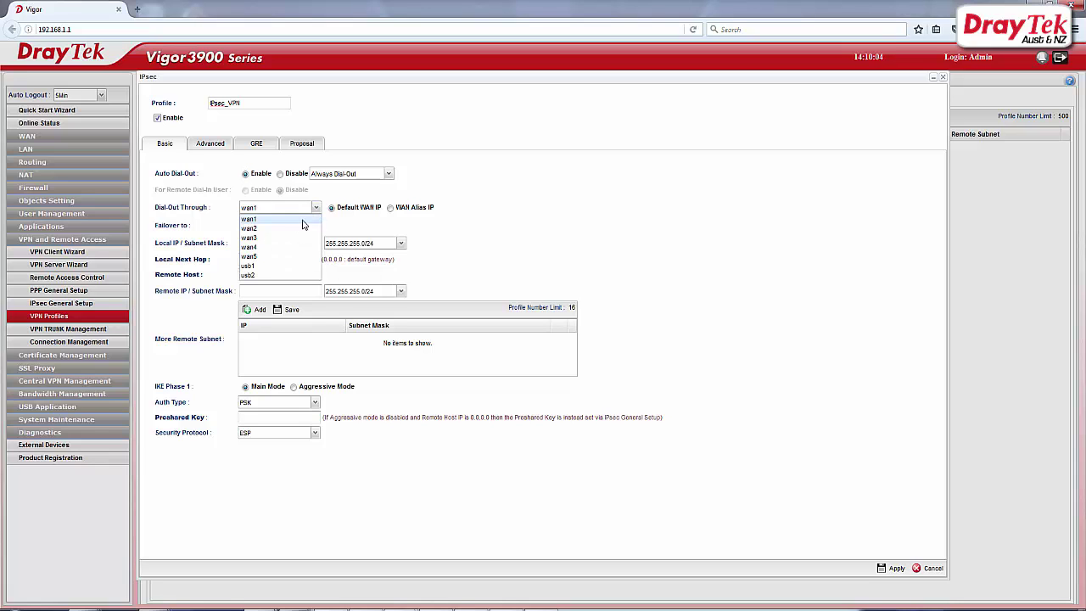
click(257, 232)
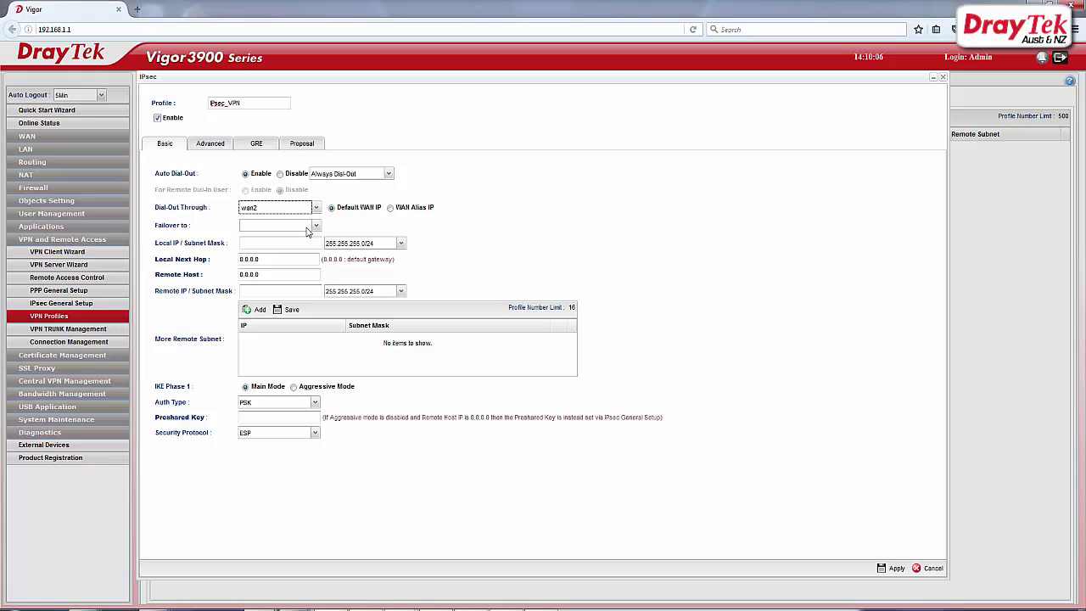
Step: Enter local IP 192.168.1.1, local next hop 192.168.21.1, and remote IP 192.168.21.1
click(301, 243)
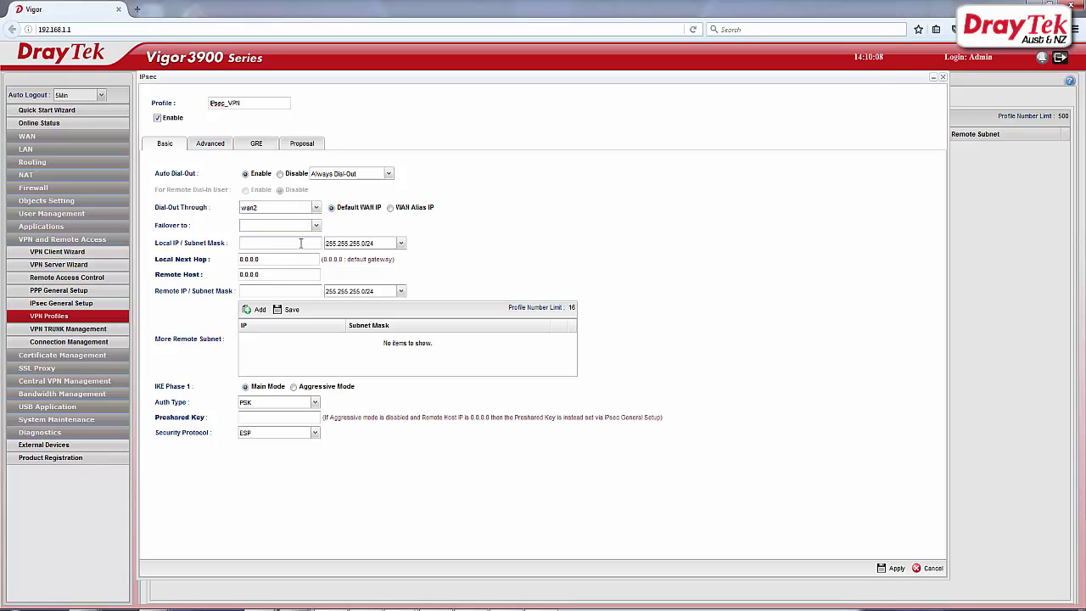
text(192.168.1.1)
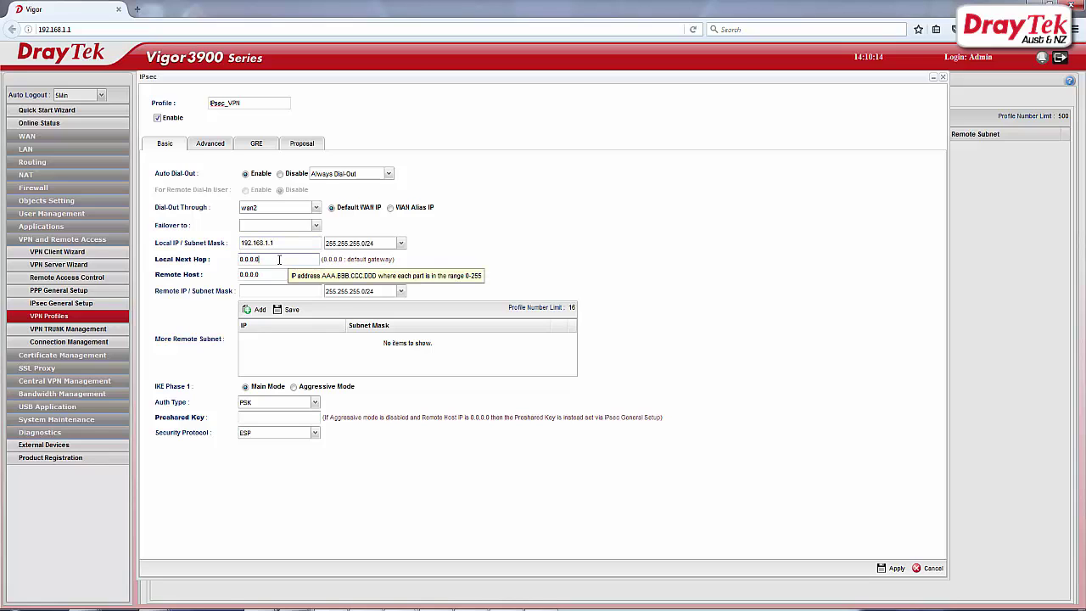
drag(271, 258, 219, 257)
text(19)
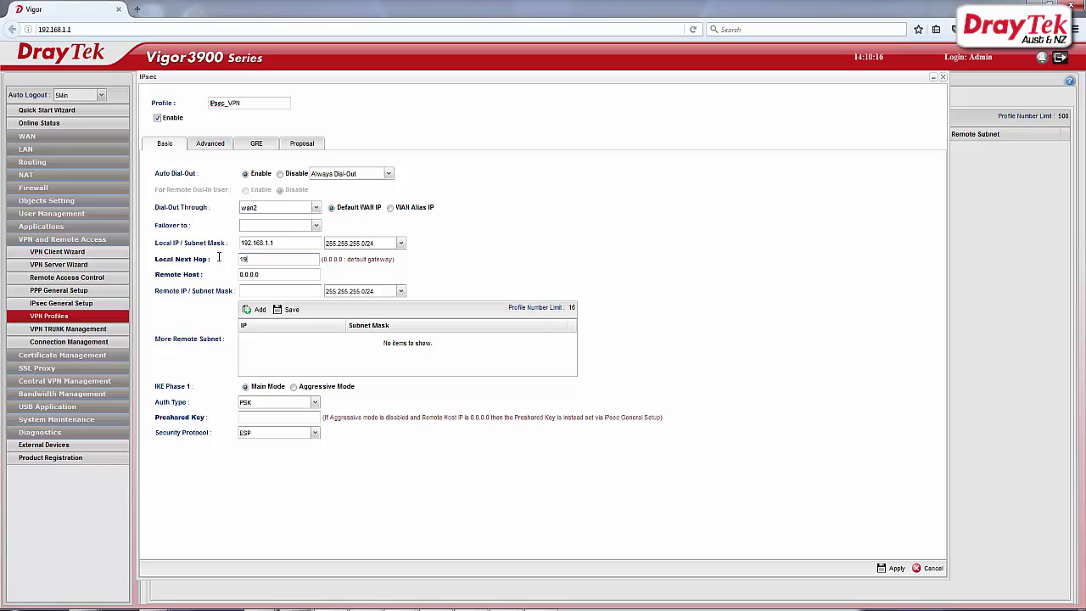
text(2.168.21.1)
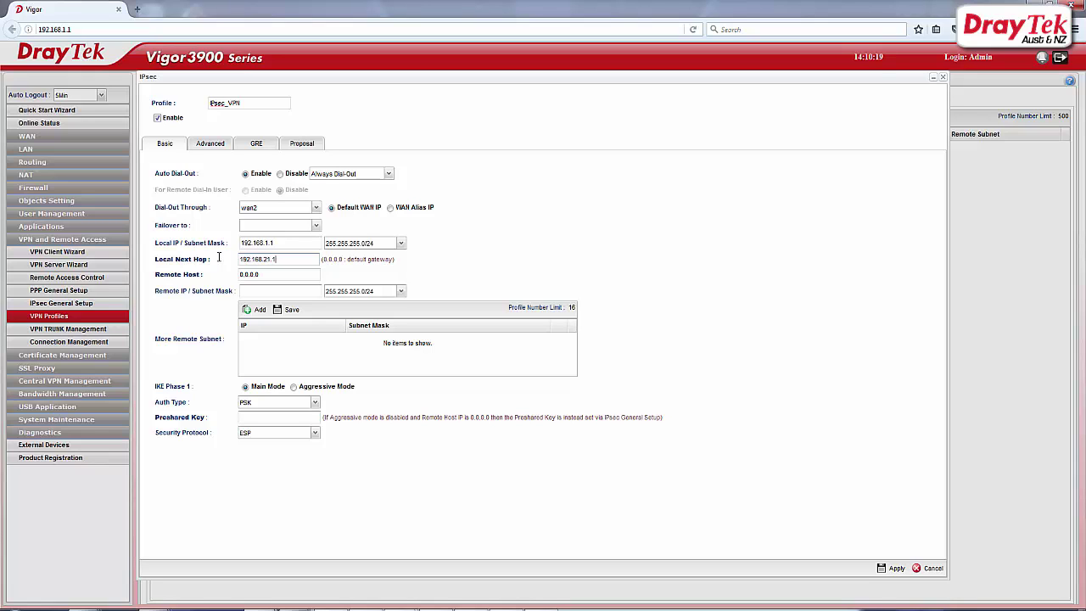
key(Tab)
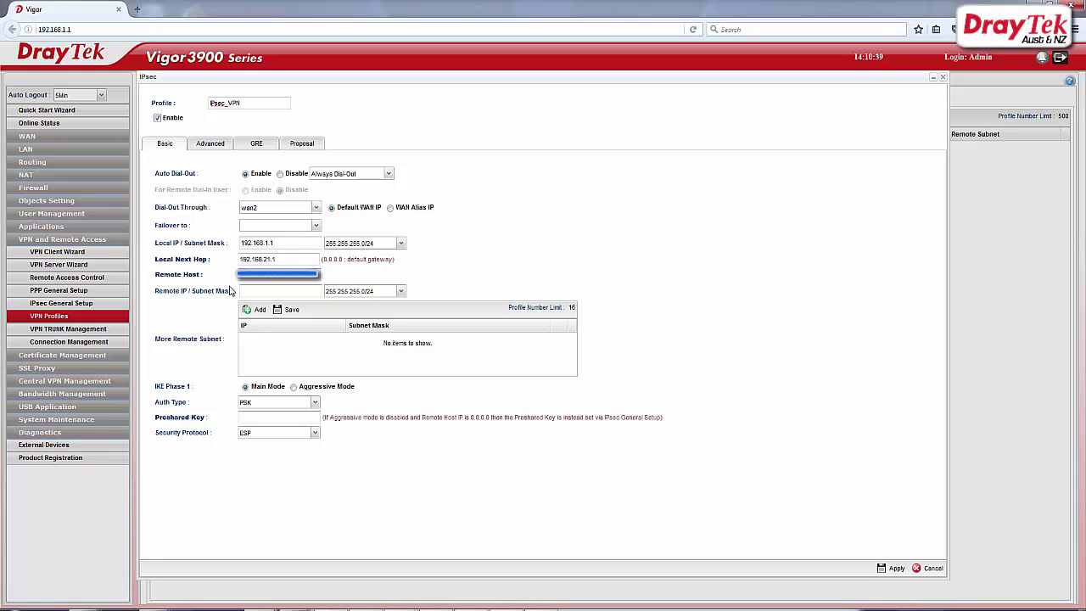
click(248, 291)
text(192.168)
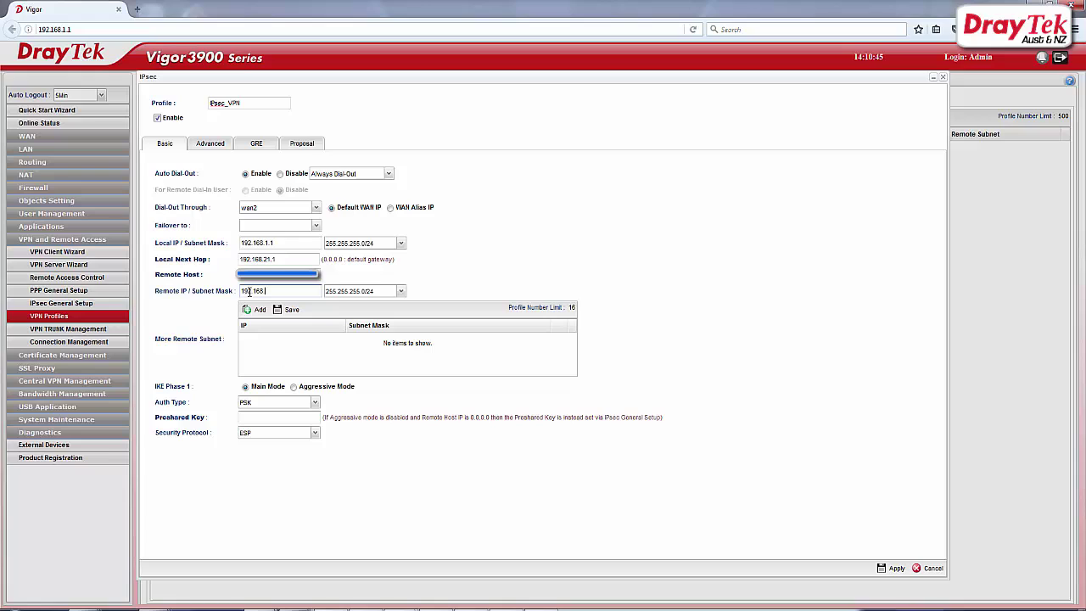
text(.21)
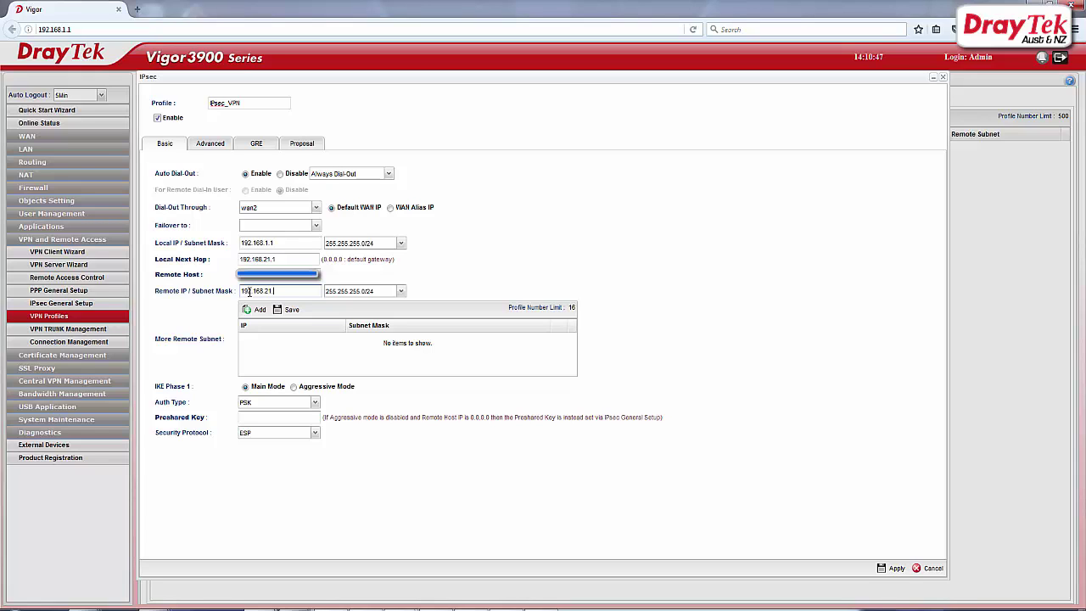
text(.1)
Step: Set IKE phase 1 to Aggressive Mode, enter the preshared key, and type an e-mail local ID
click(293, 387)
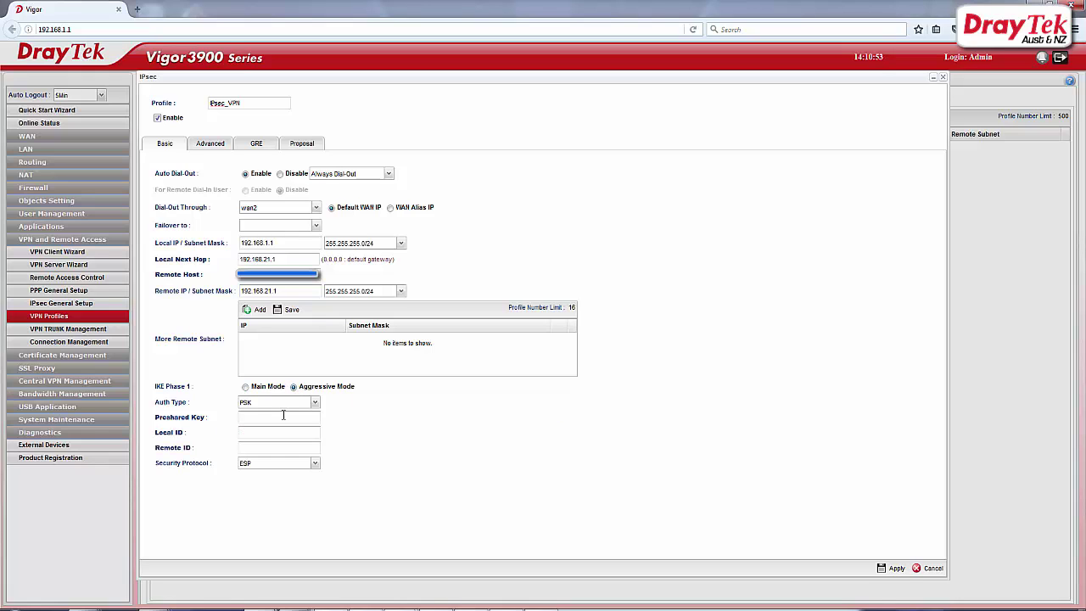
click(267, 418)
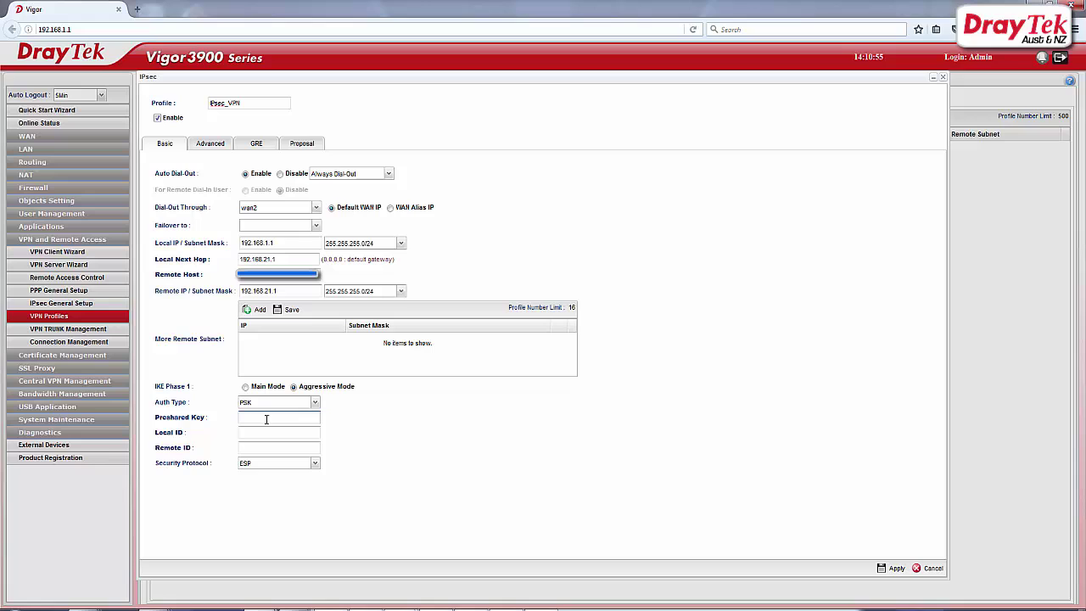
text(12)
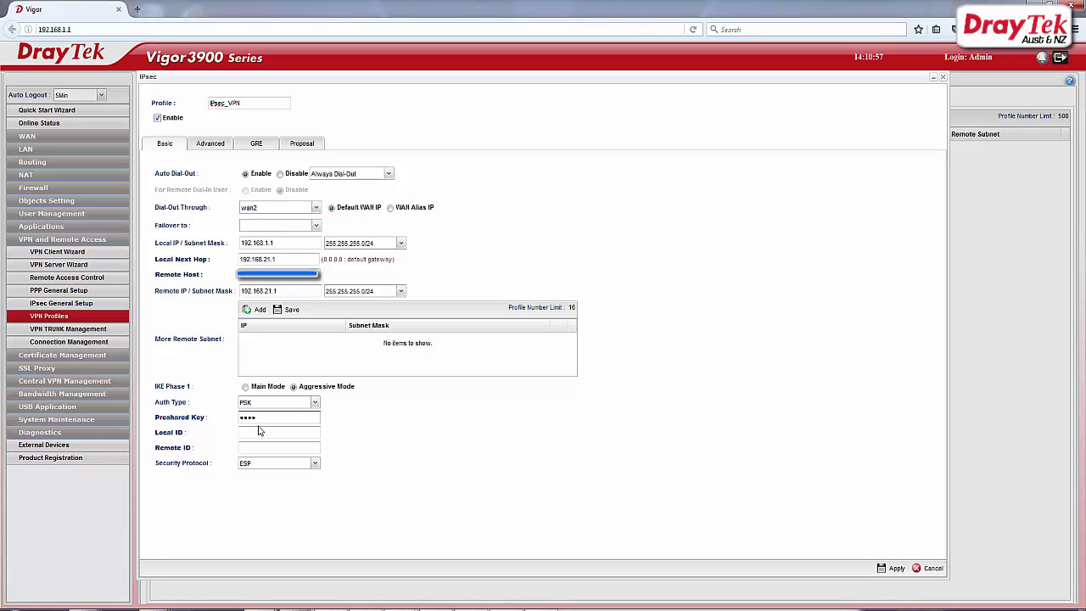
click(253, 434)
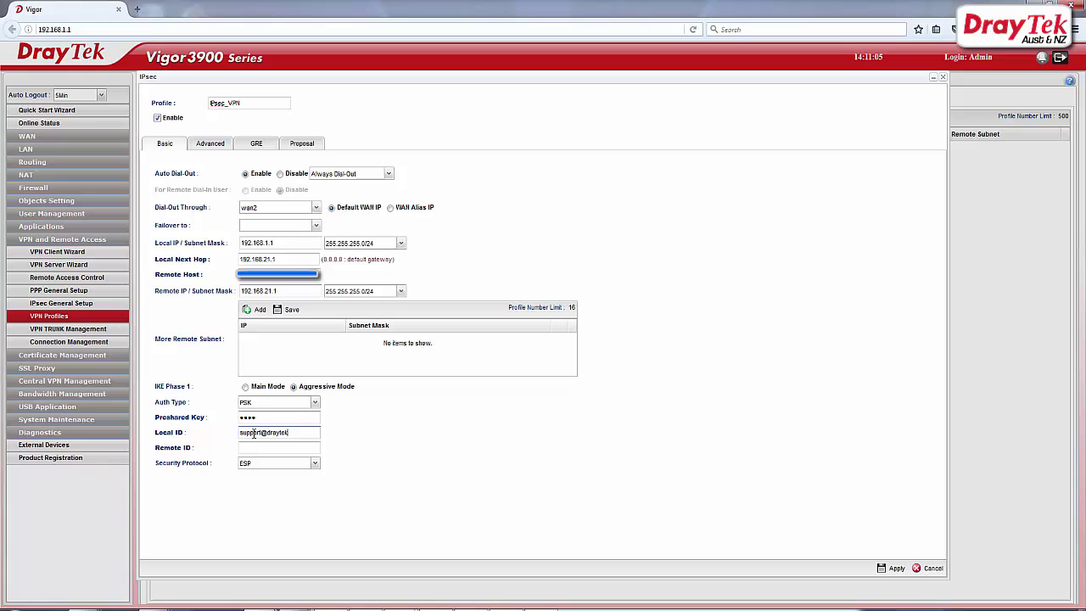
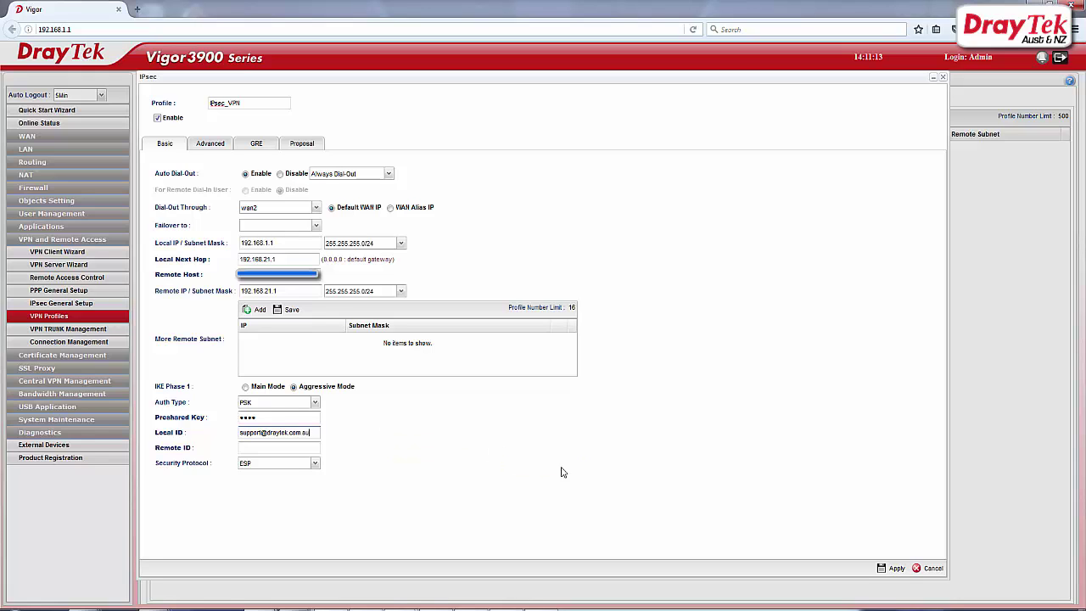
Step: Apply the IPsec_VPN profile and view its tunnel in Connection Management
click(884, 571)
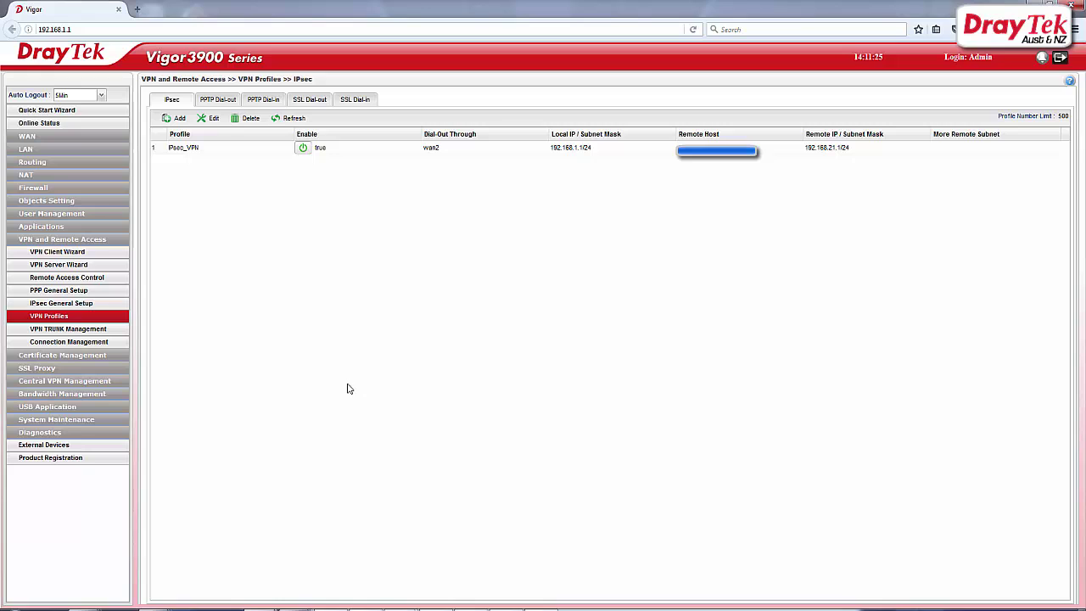
click(100, 344)
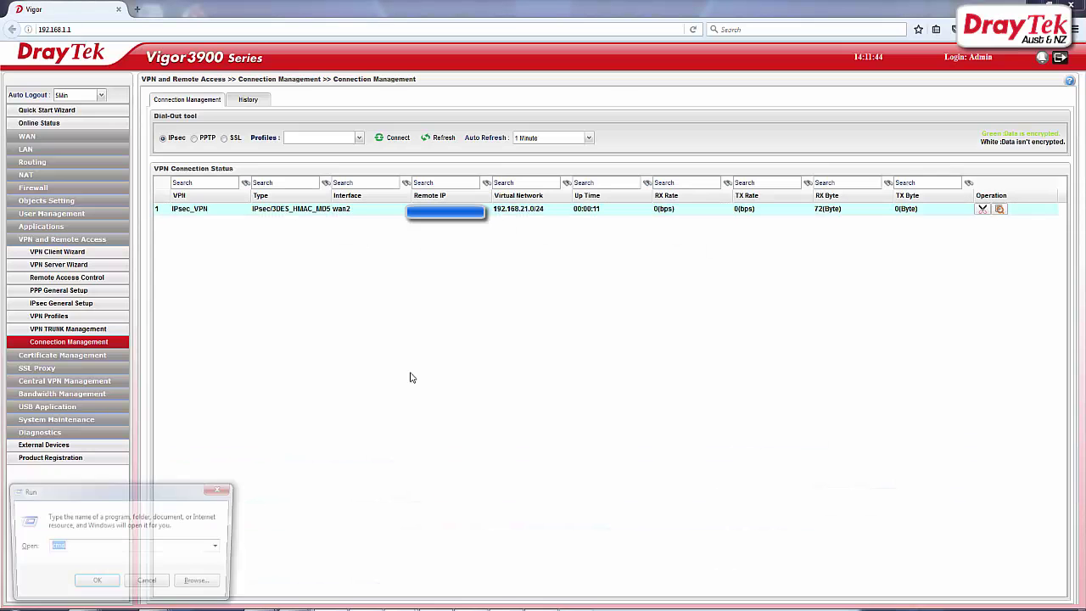
Step: Open a Command Prompt beside the VPN connection table and ping the remote router 192.168.21.1
key(Return)
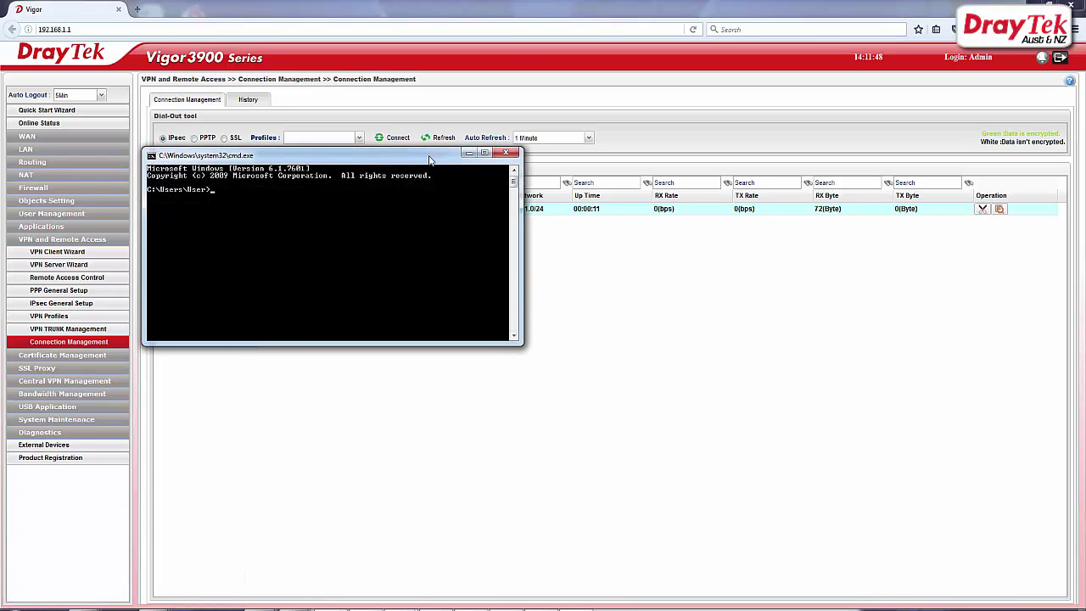
drag(430, 158, 530, 232)
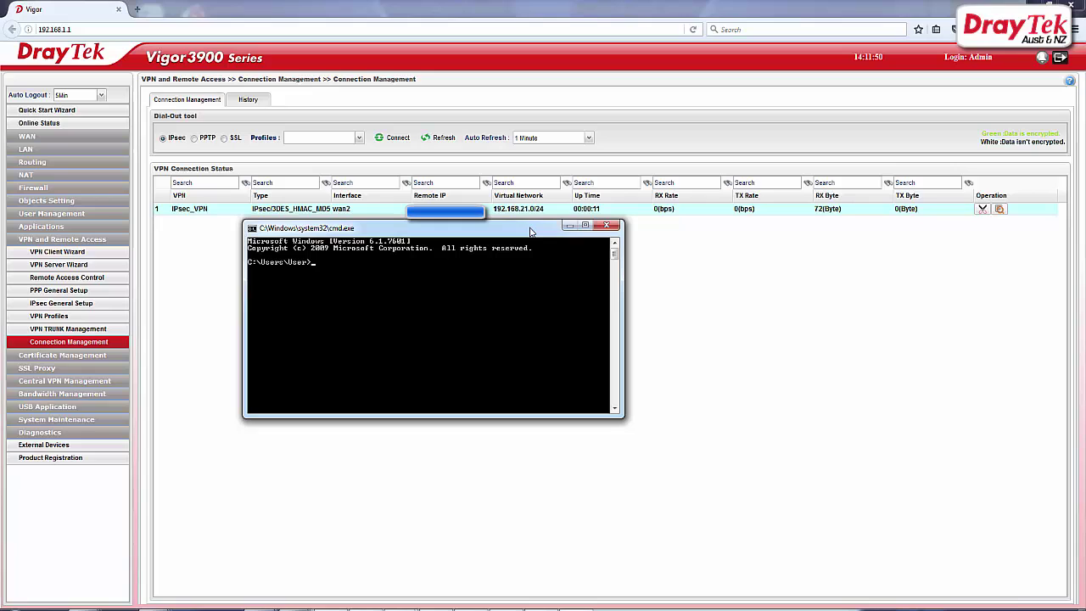
text(ping 192.168.21.1)
key(Return)
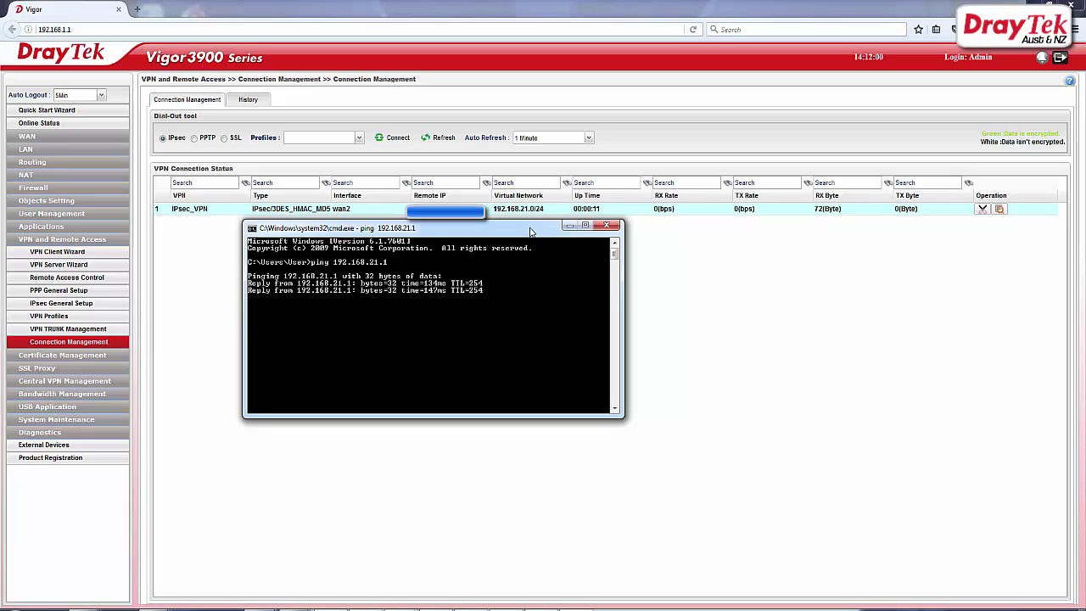